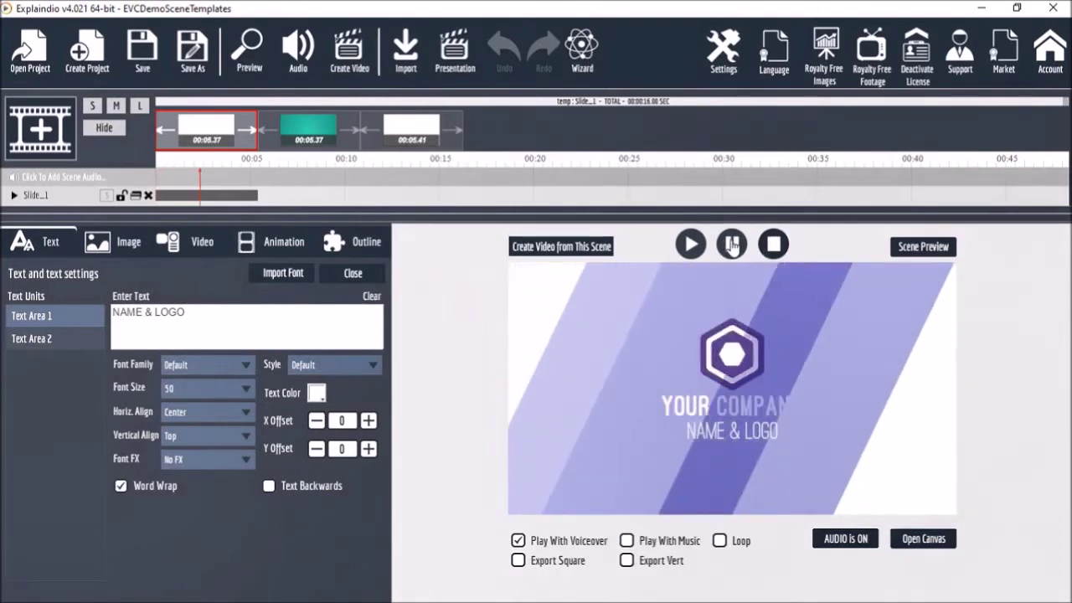
# - Pause the first slide, replace Text Area 1's text with VIDEO CREATION SOFTWARE, and turn off its word wrap
pyautogui.click(732, 244)
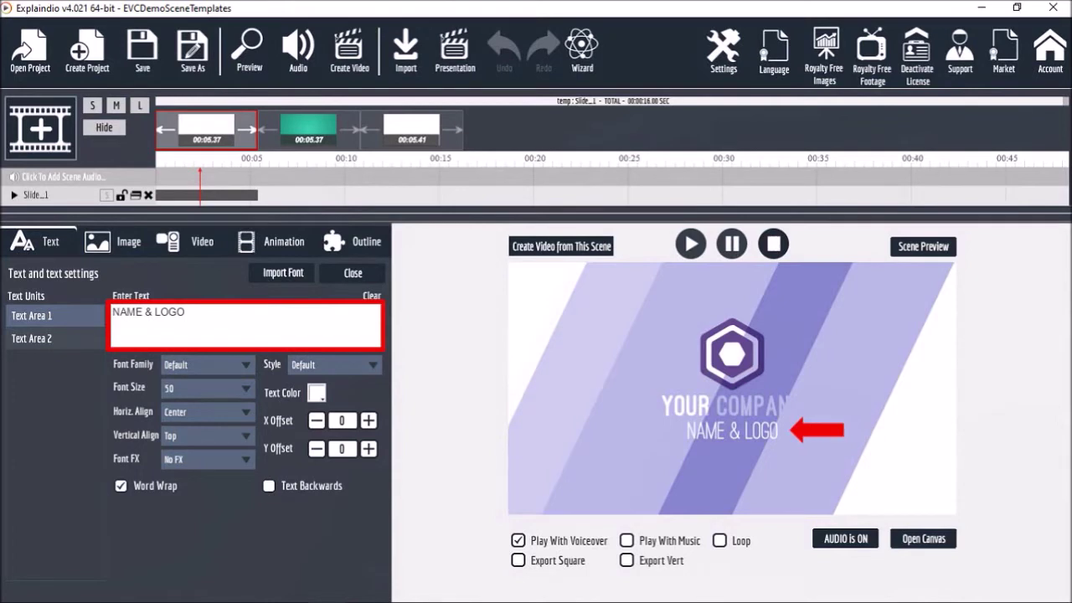
pyautogui.hotkey('ctrl', 'a')
pyautogui.write('VIDEO CREATION SOFTWARE')
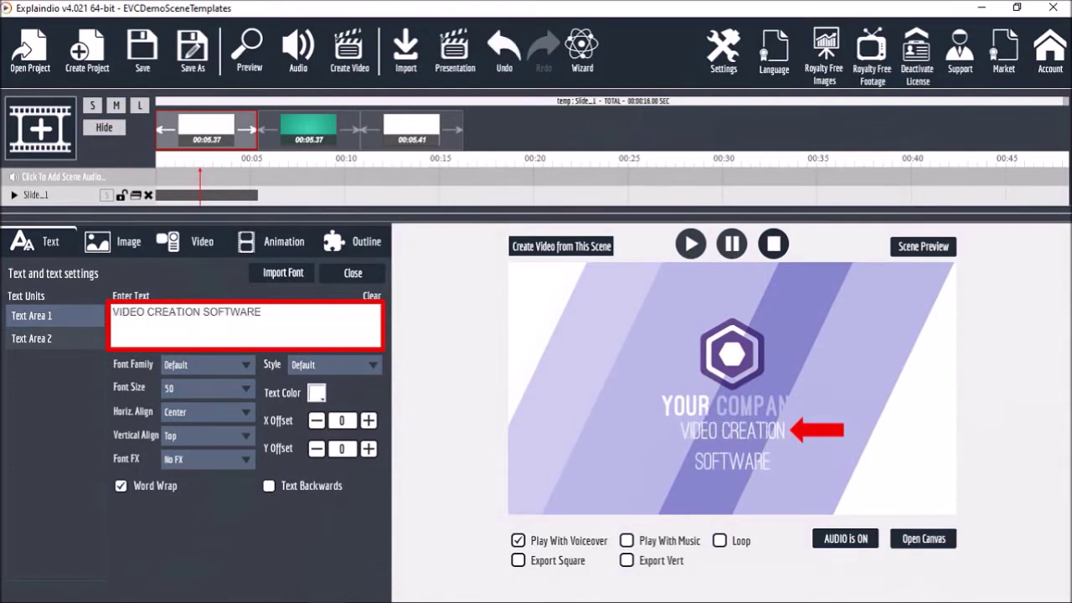
pyautogui.click(121, 485)
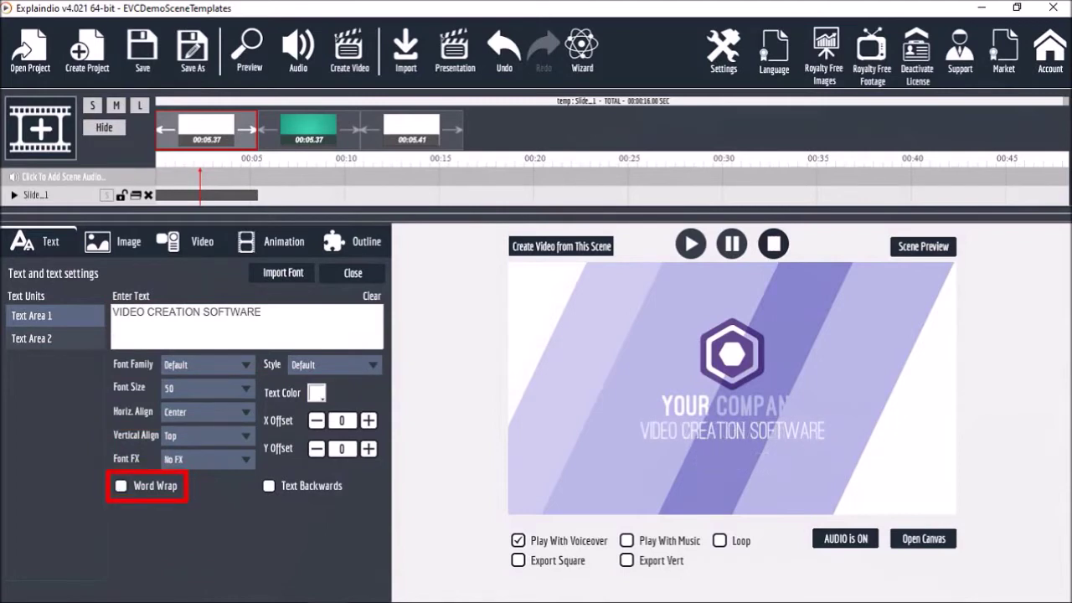
# - Set Text Area 1's Y offset to 7
pyautogui.click(368, 450)
pyautogui.click(368, 450)
pyautogui.click(368, 450)
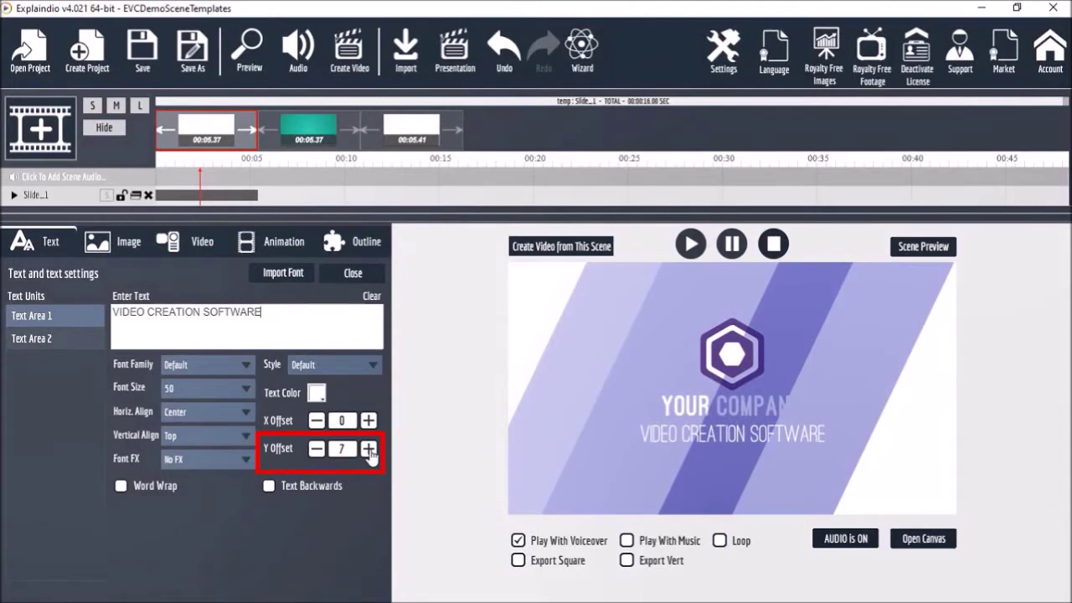
# - Replace the text of Text Area 2 with EXPLAINDIO 4.0
pyautogui.click(31, 339)
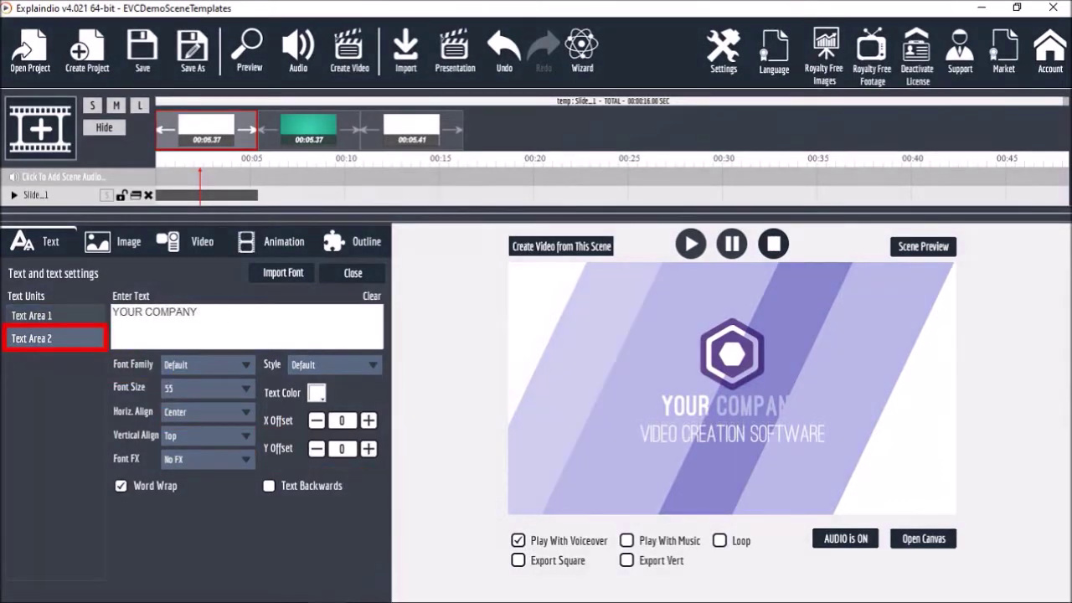
pyautogui.hotkey('ctrl', 'a')
pyautogui.write('EXPLAINDIO 4.0')
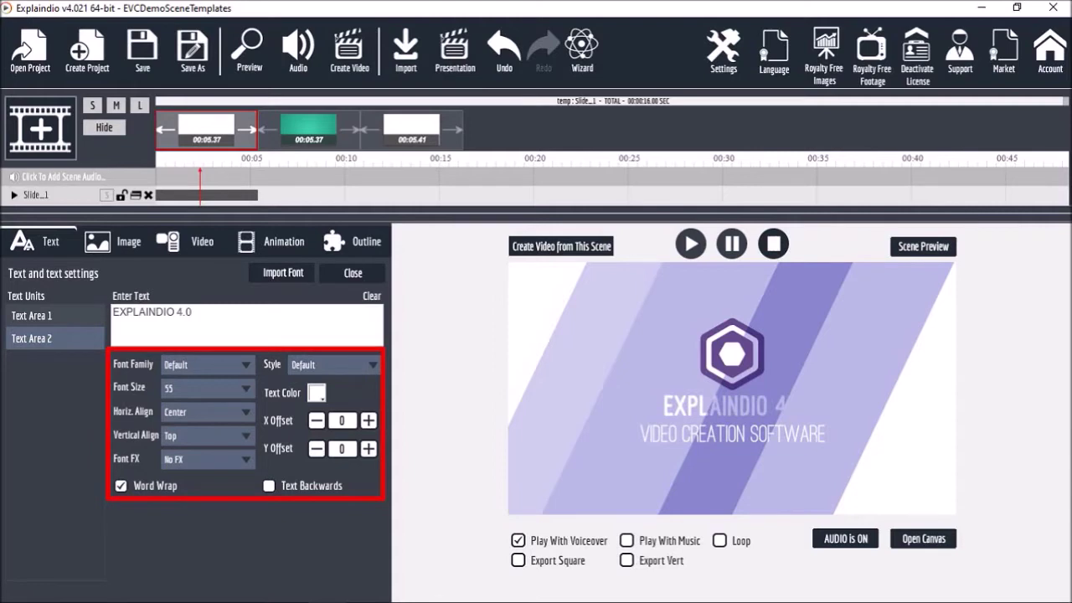
# - Add 22.jpg from the gallery's Background Images folder as the slide's background image
pyautogui.click(115, 241)
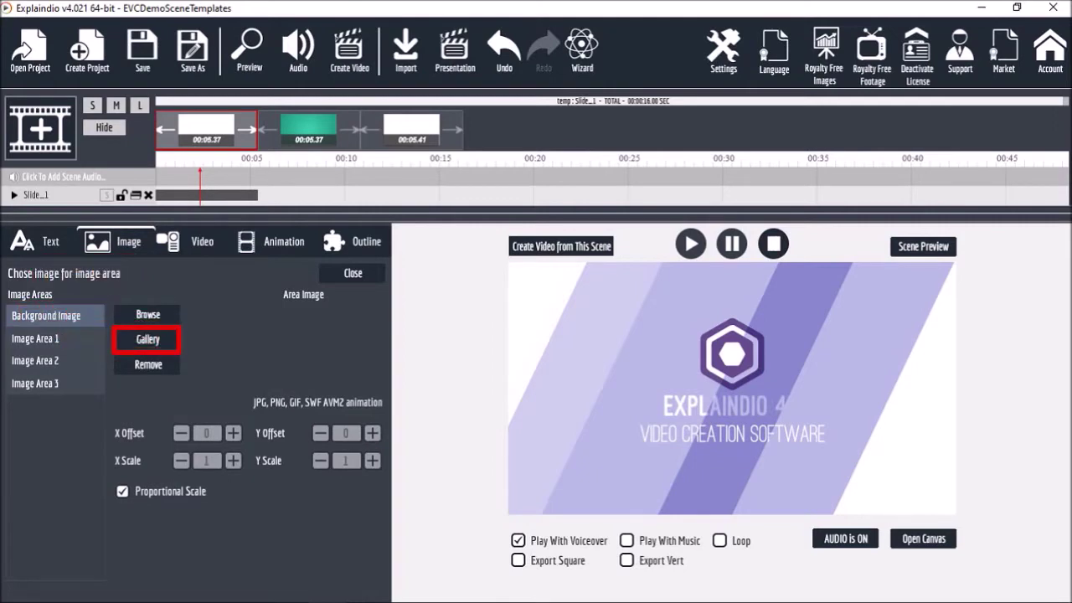
pyautogui.click(149, 342)
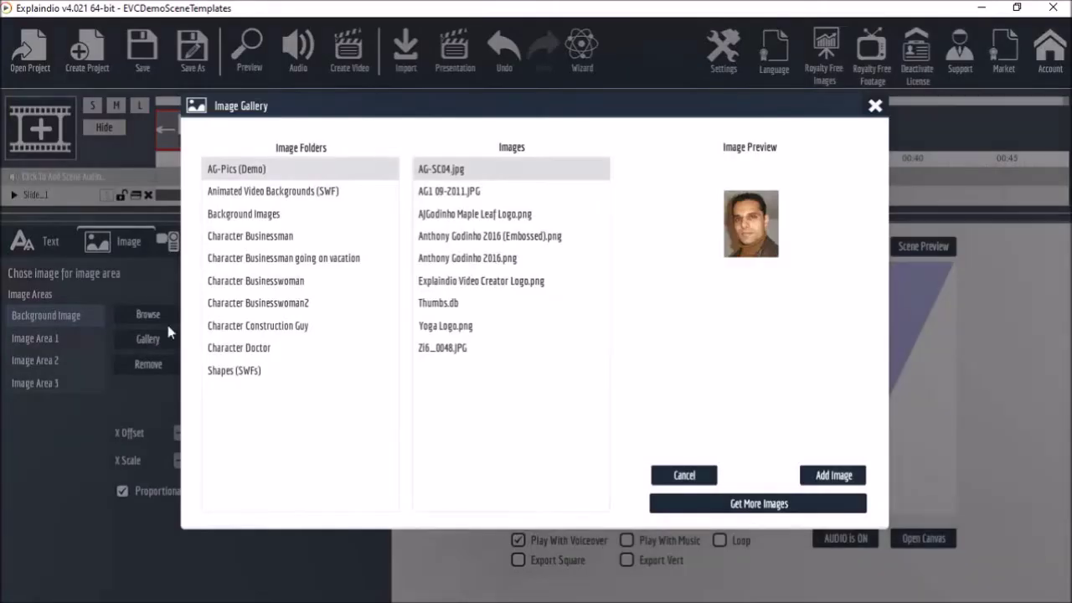
pyautogui.click(257, 215)
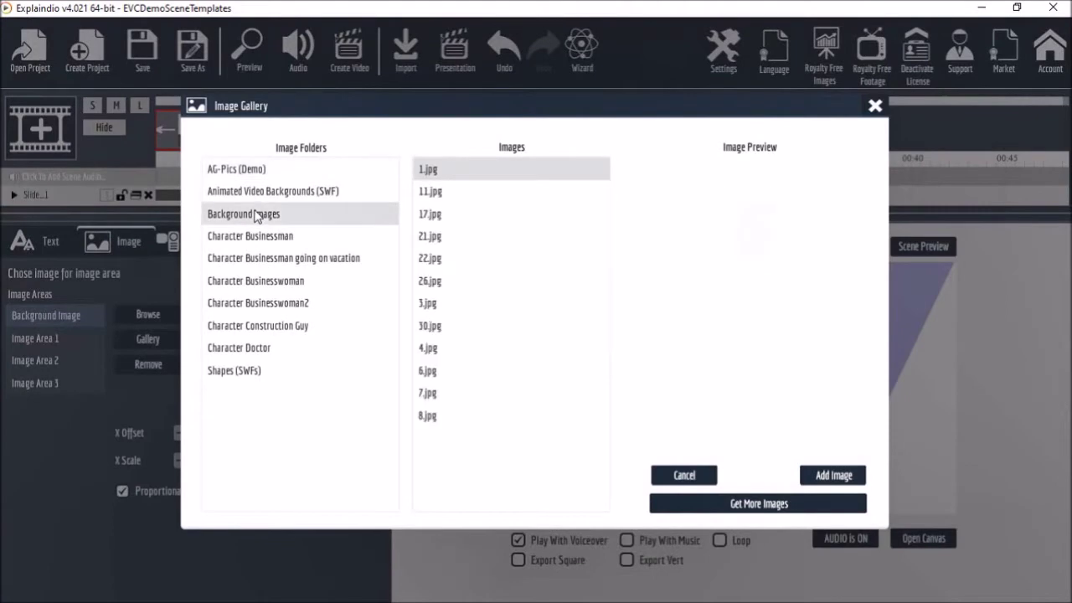
pyautogui.click(432, 259)
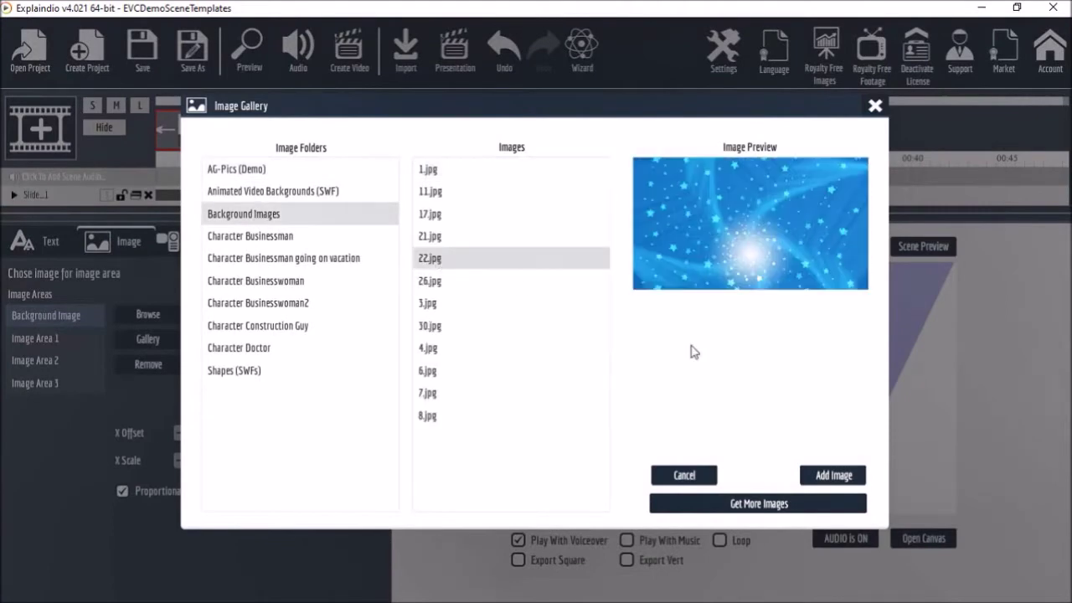
pyautogui.click(834, 475)
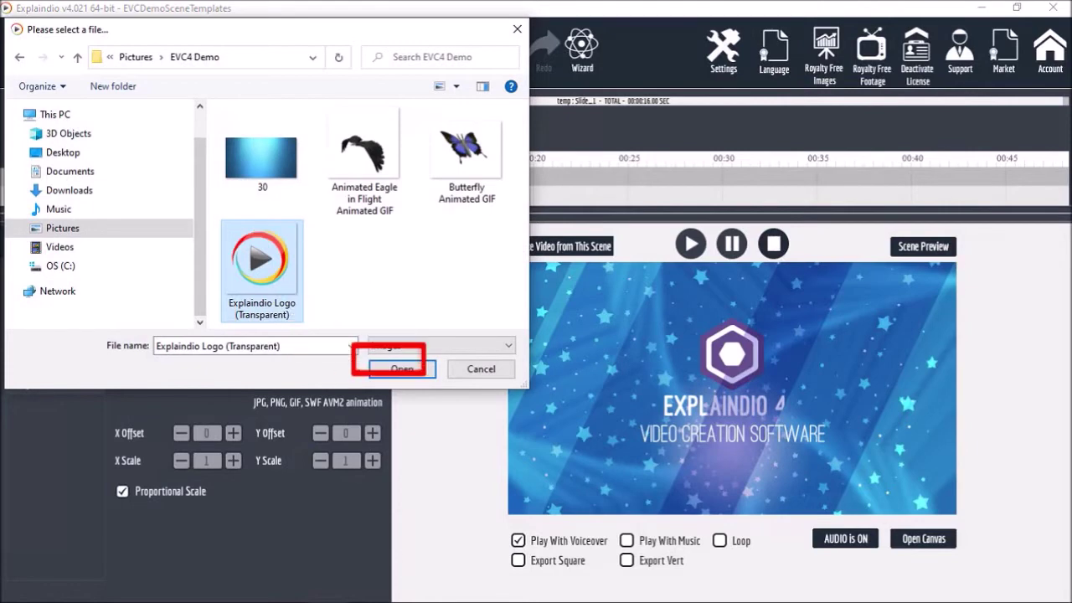
# - Load the Explaindio Logo (Transparent) picture into Image Area 2 and play the slide
pyautogui.press('Return')
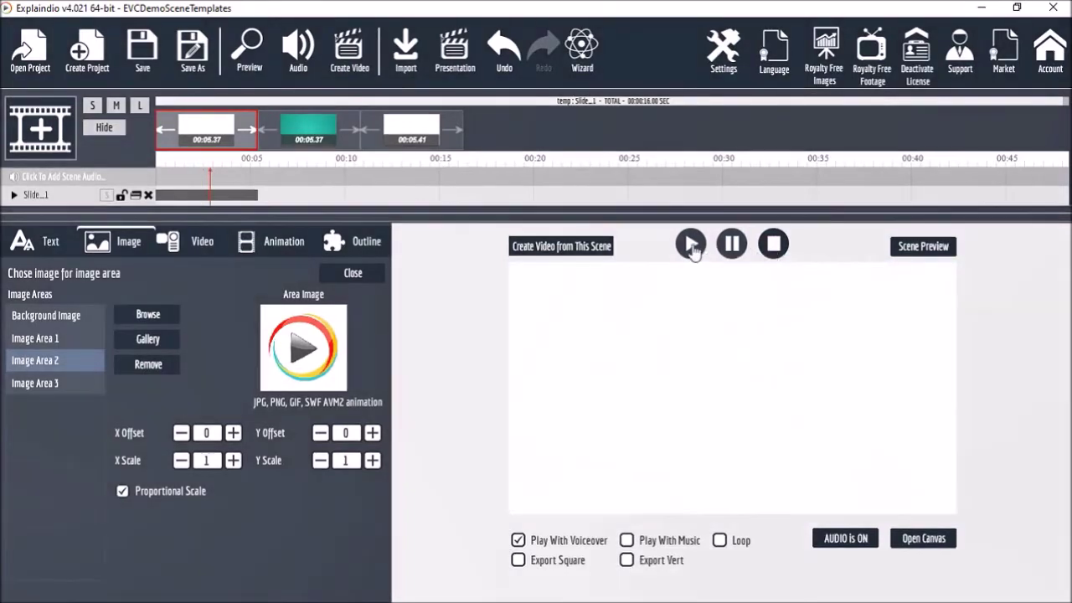
pyautogui.click(691, 244)
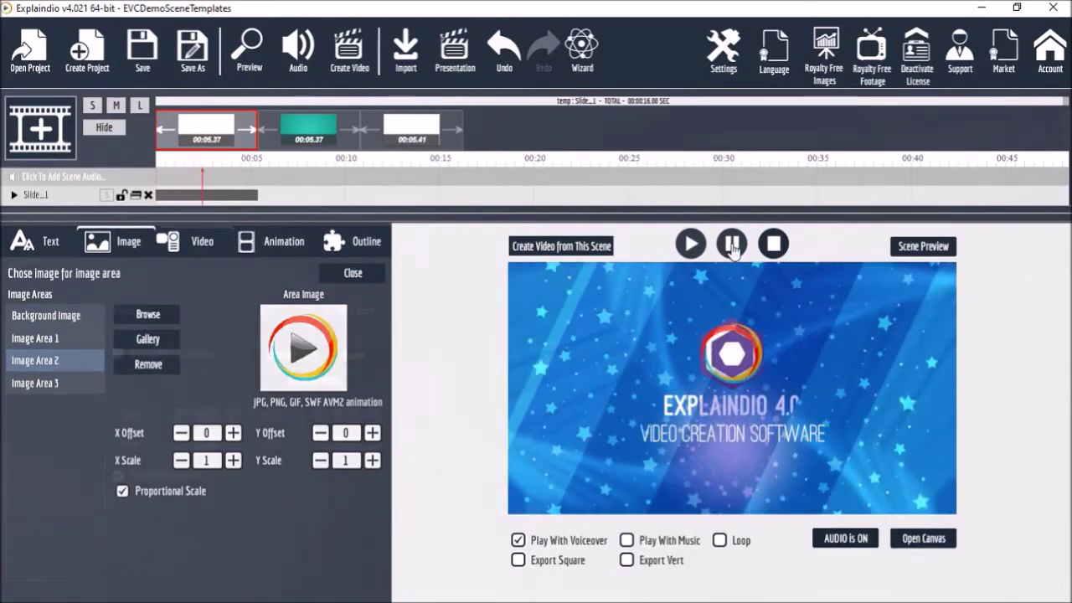
# - Load video 30 from the Video Backgrounds folder into Video Area 1
pyautogui.click(191, 241)
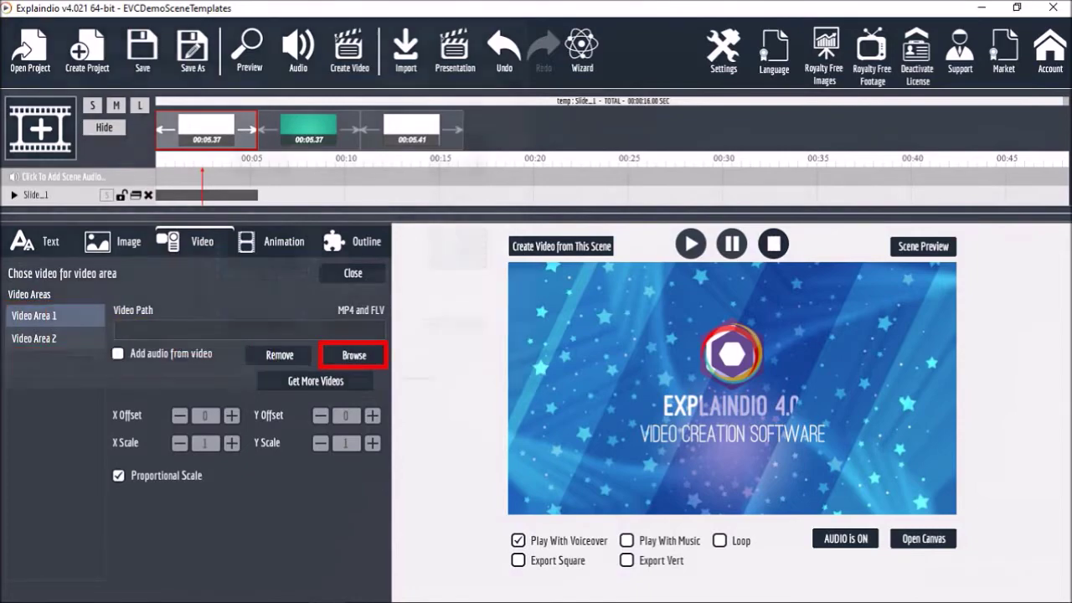
pyautogui.click(353, 355)
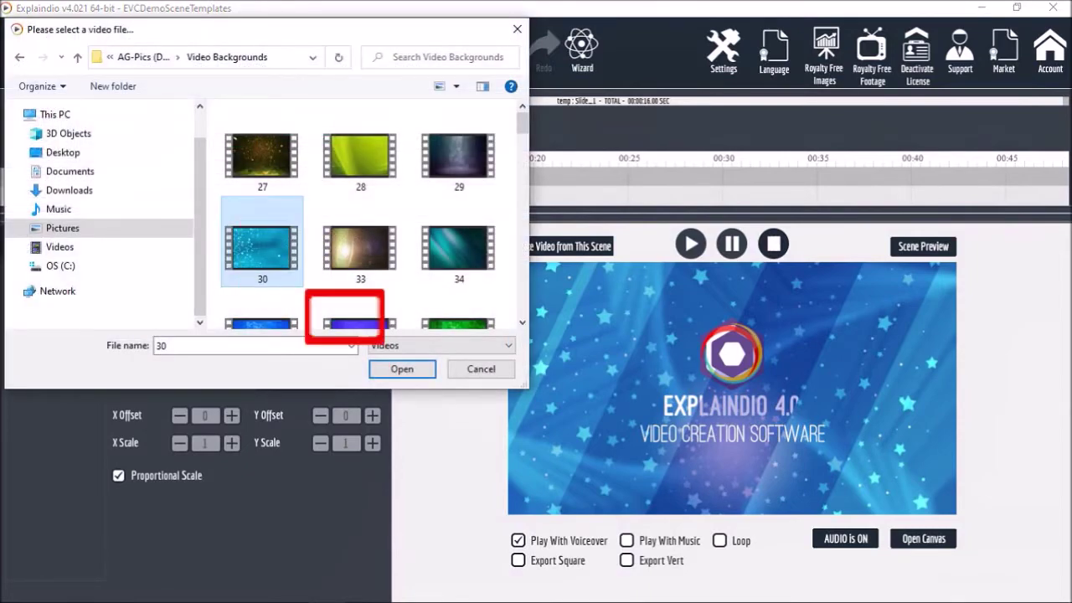
pyautogui.press('Return')
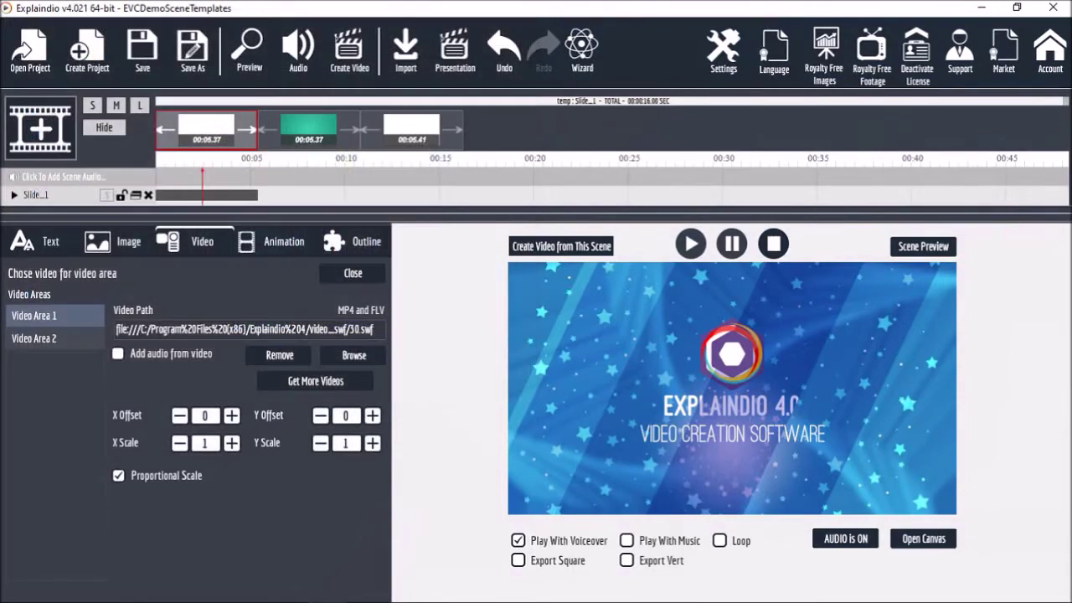
# - Remove the slide's background image and replay the slide to check the video background
pyautogui.click(703, 248)
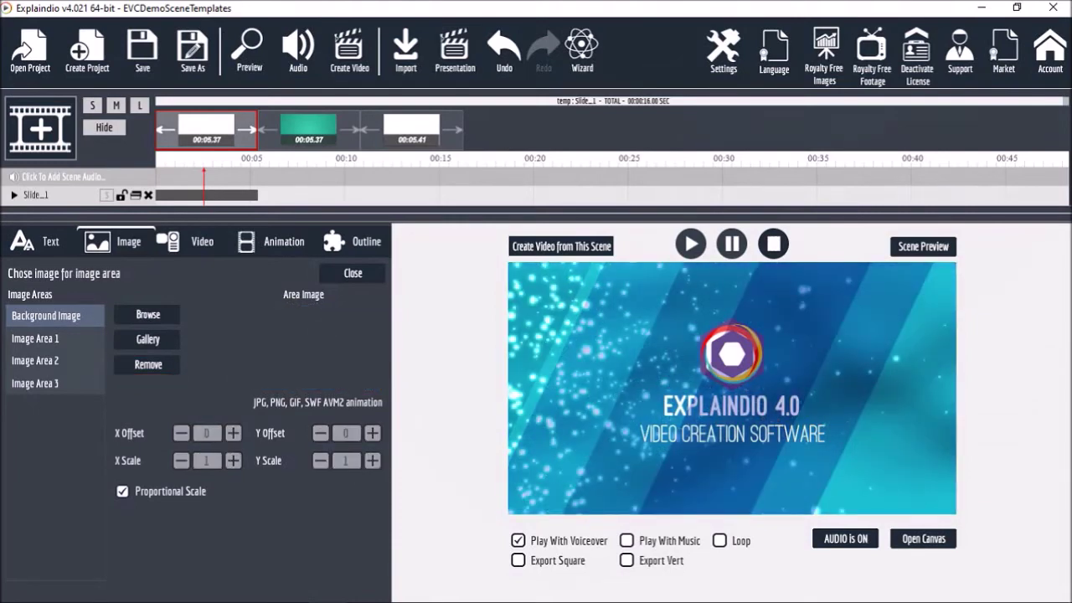
pyautogui.click(771, 252)
pyautogui.click(691, 245)
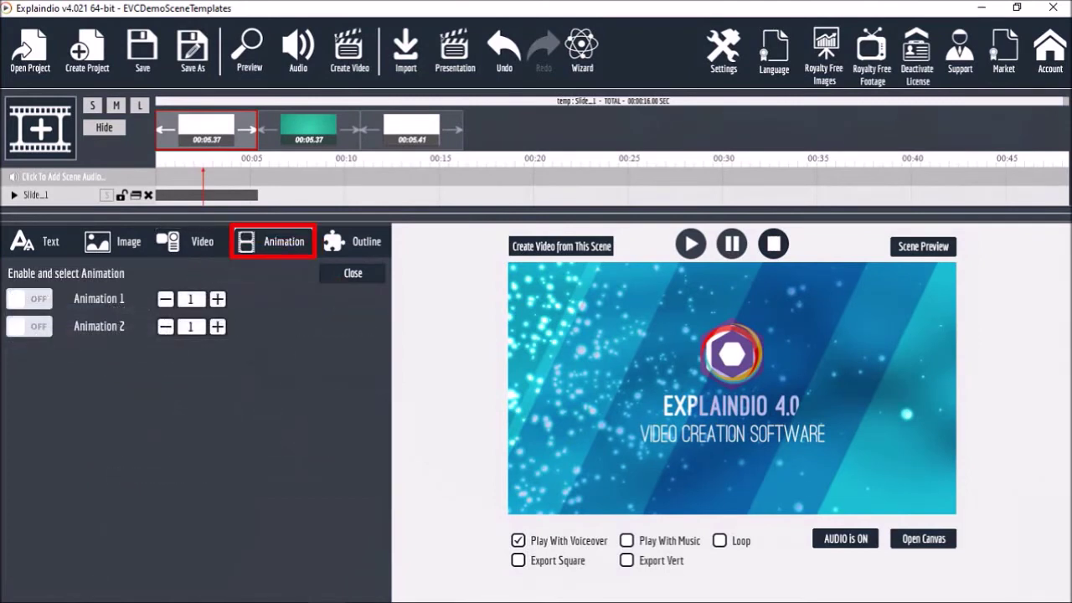
# - Try switching Animation 1 and Animation 2 on and back off
pyautogui.click(37, 302)
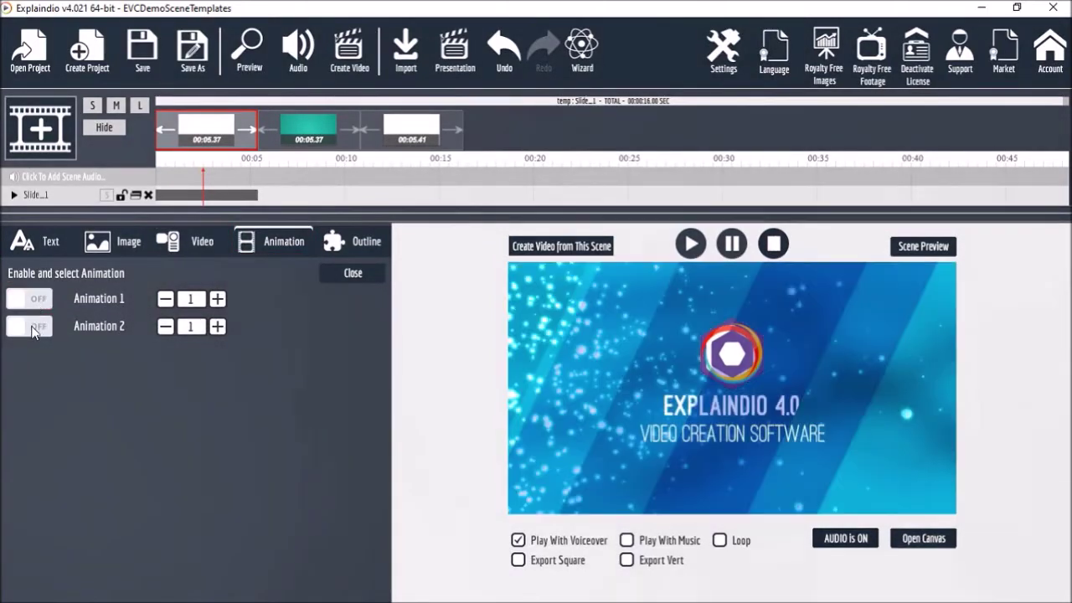
pyautogui.click(34, 328)
pyautogui.click(34, 328)
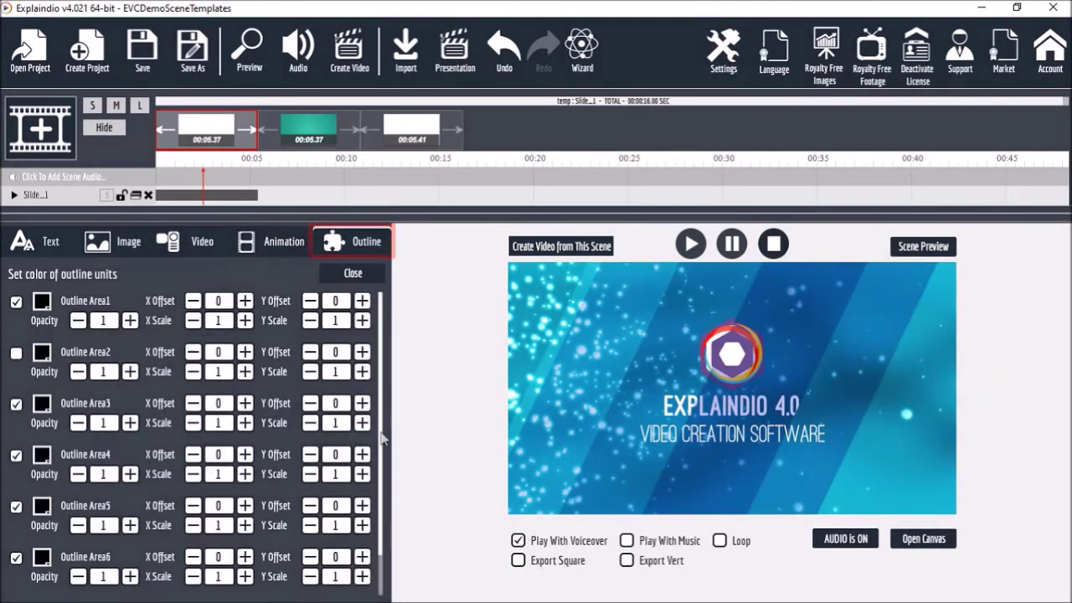
# - Set the colour of Outline Area3 to dark navy and Outline Area5 to bright blue
pyautogui.scroll(-1, 382, 438)
pyautogui.scroll(1, 382, 437)
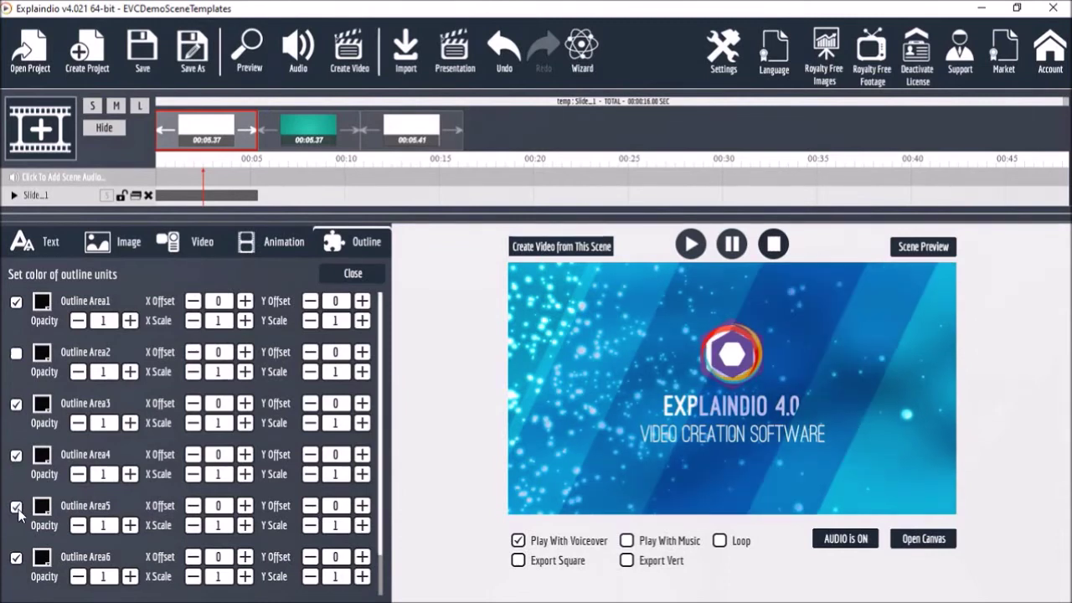
pyautogui.click(44, 405)
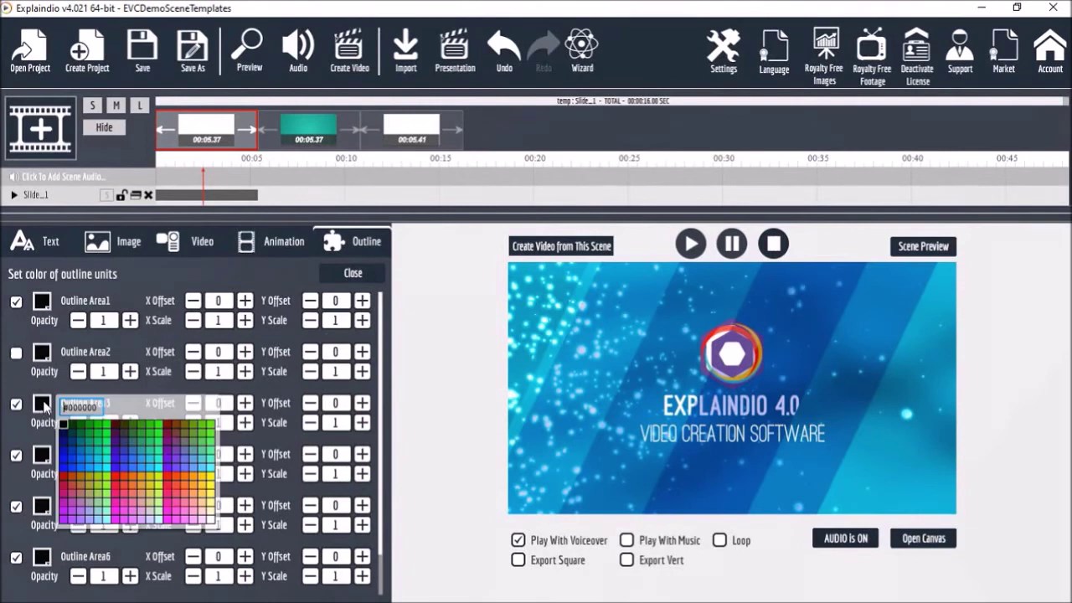
pyautogui.click(66, 434)
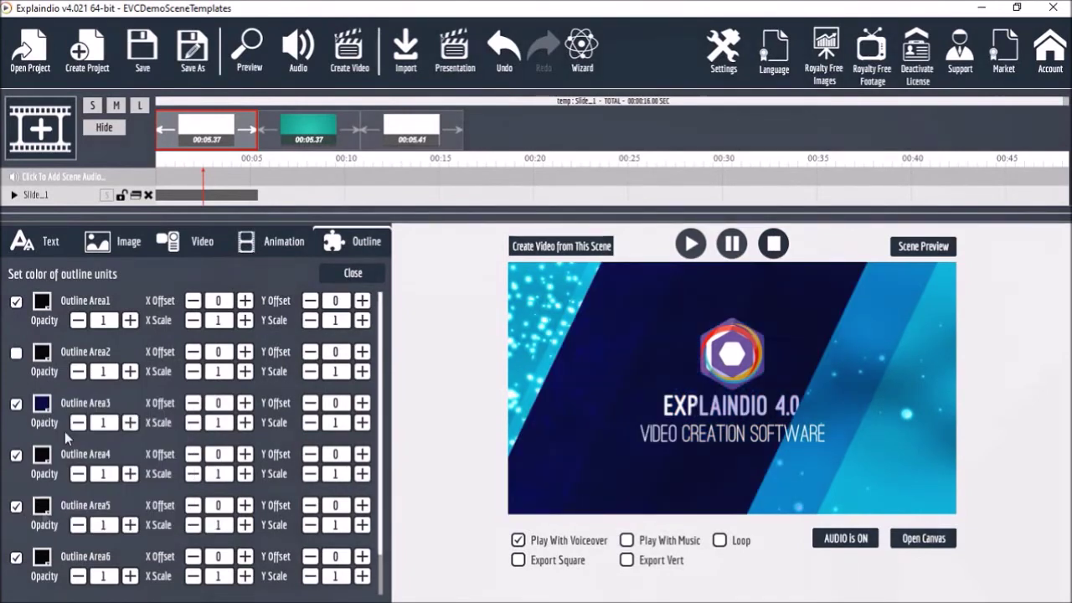
pyautogui.click(42, 508)
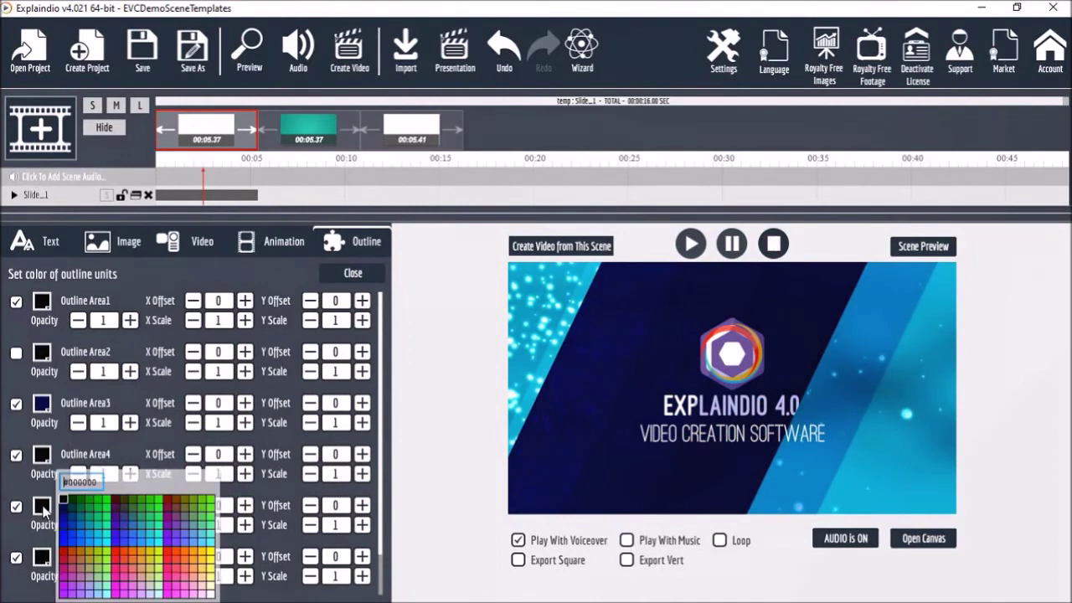
pyautogui.click(64, 541)
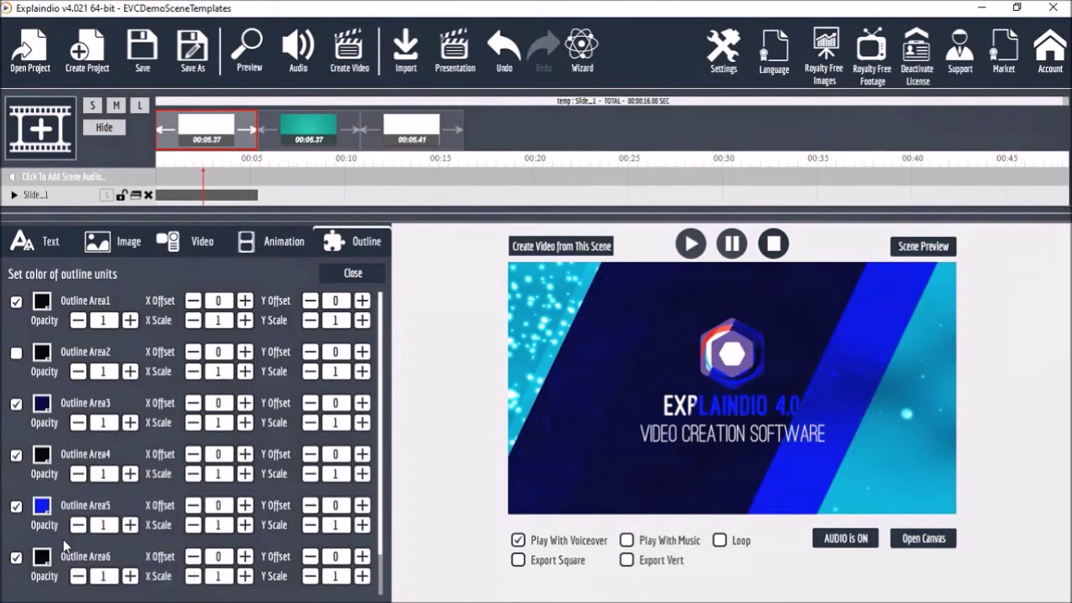
# - Disable Outline Area4 and Outline Area6, and set Outline Area7's colour to a lighter blue
pyautogui.click(15, 456)
pyautogui.click(16, 559)
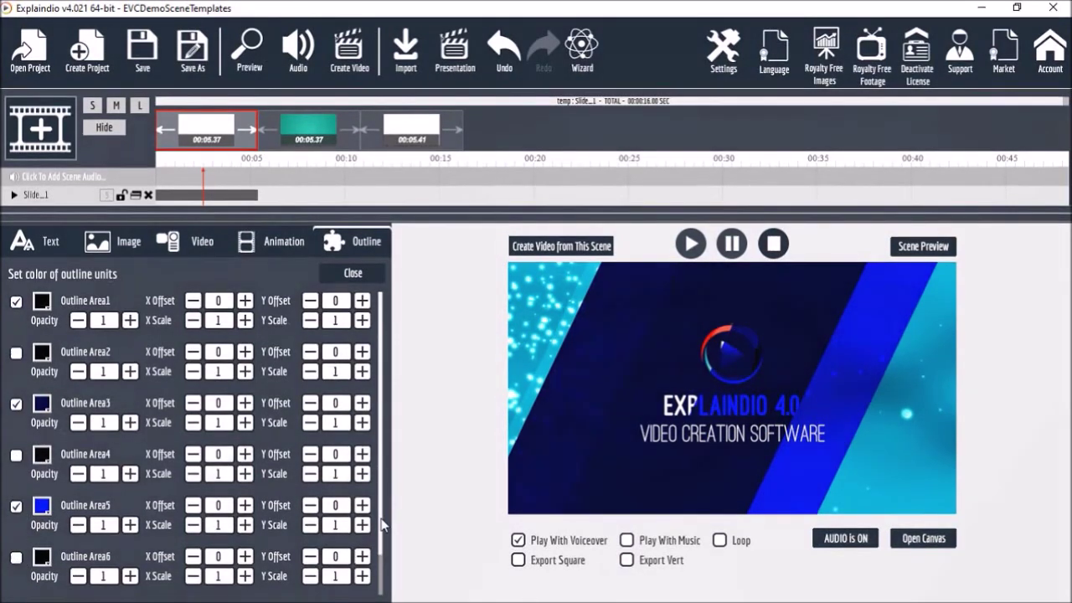
pyautogui.scroll(-1, 383, 522)
pyautogui.click(44, 565)
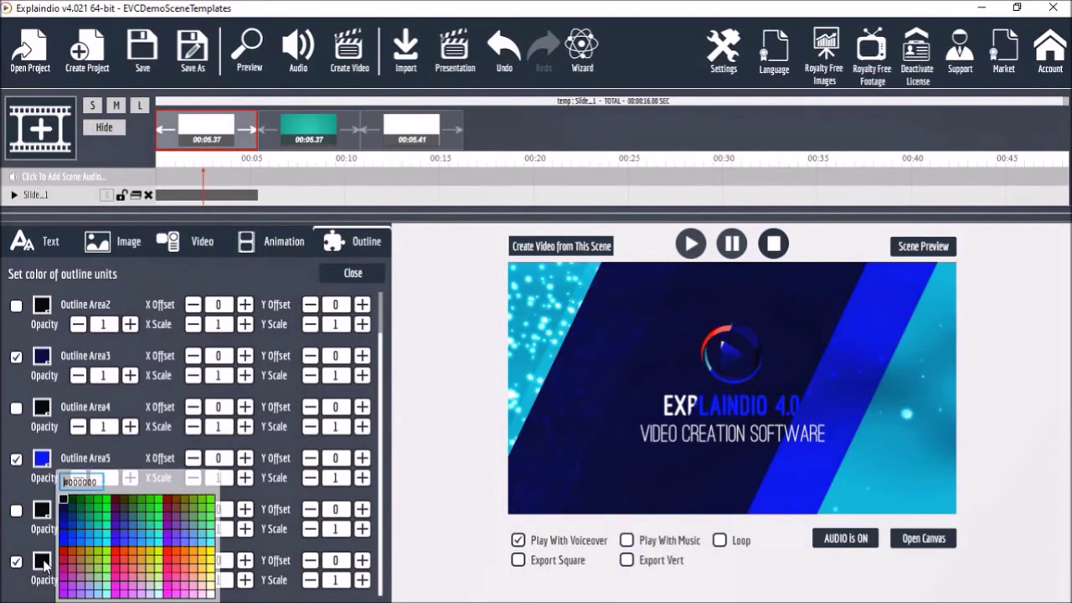
pyautogui.click(82, 544)
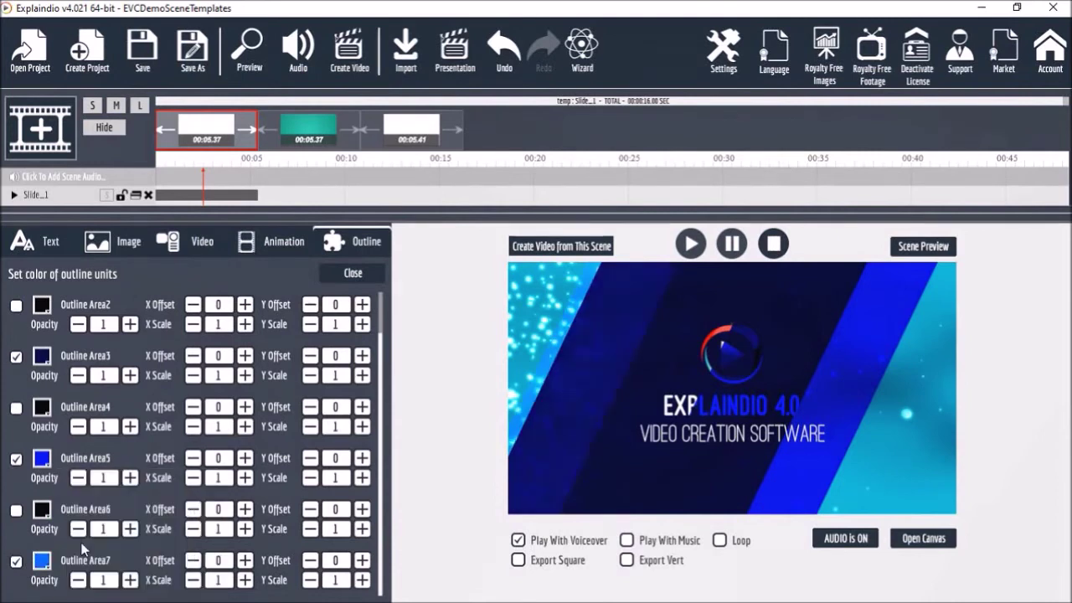
# - Replay the customized first slide from its start
pyautogui.click(774, 244)
pyautogui.click(691, 244)
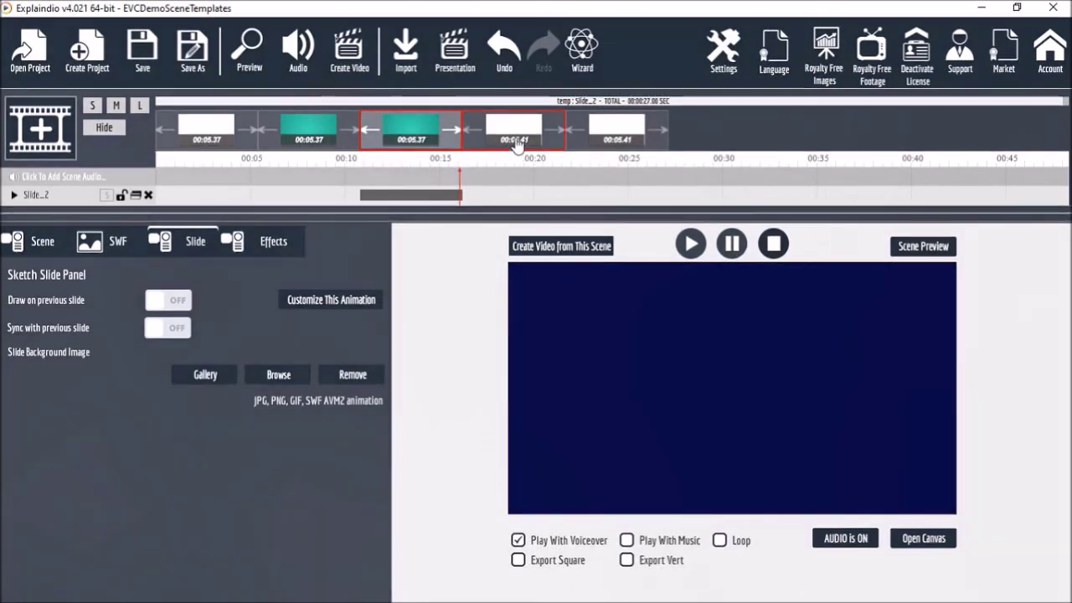
# - Preview the last two slides, pause on the final one, and close its animation customization settings
pyautogui.click(516, 143)
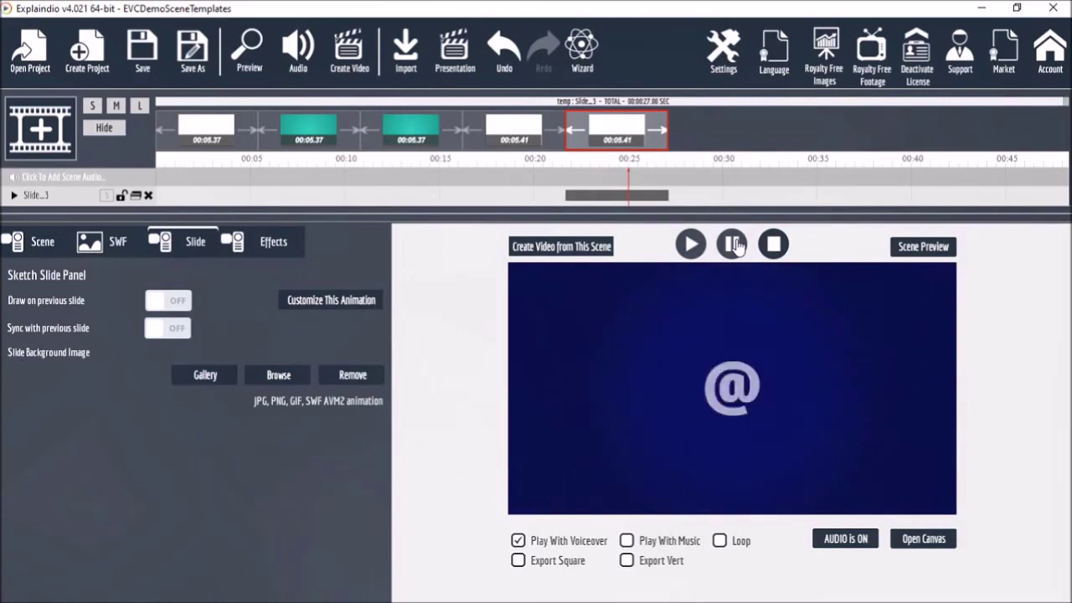
pyautogui.click(733, 244)
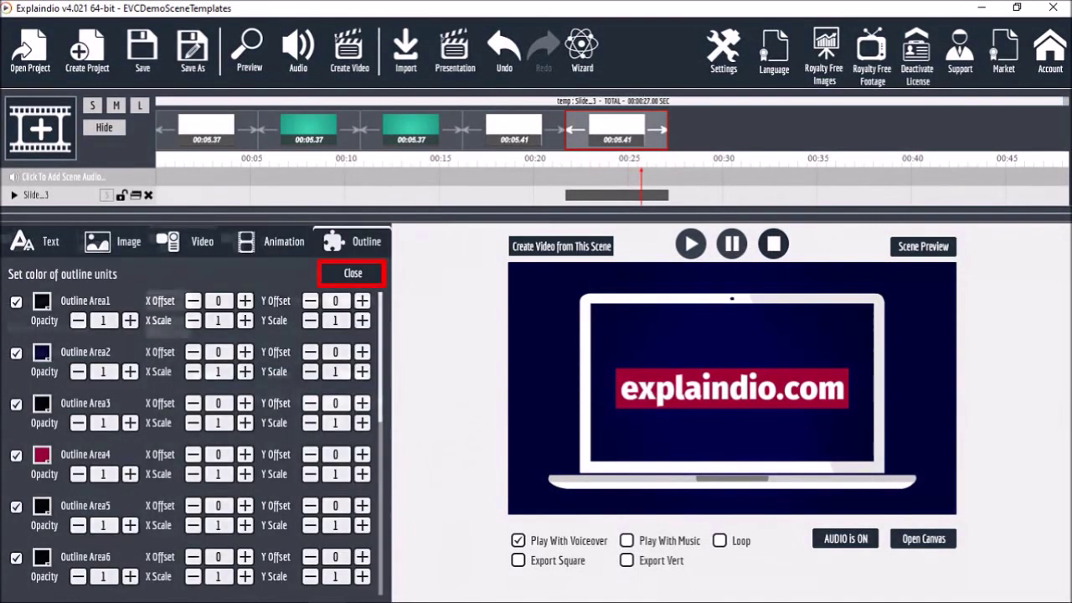
pyautogui.click(353, 273)
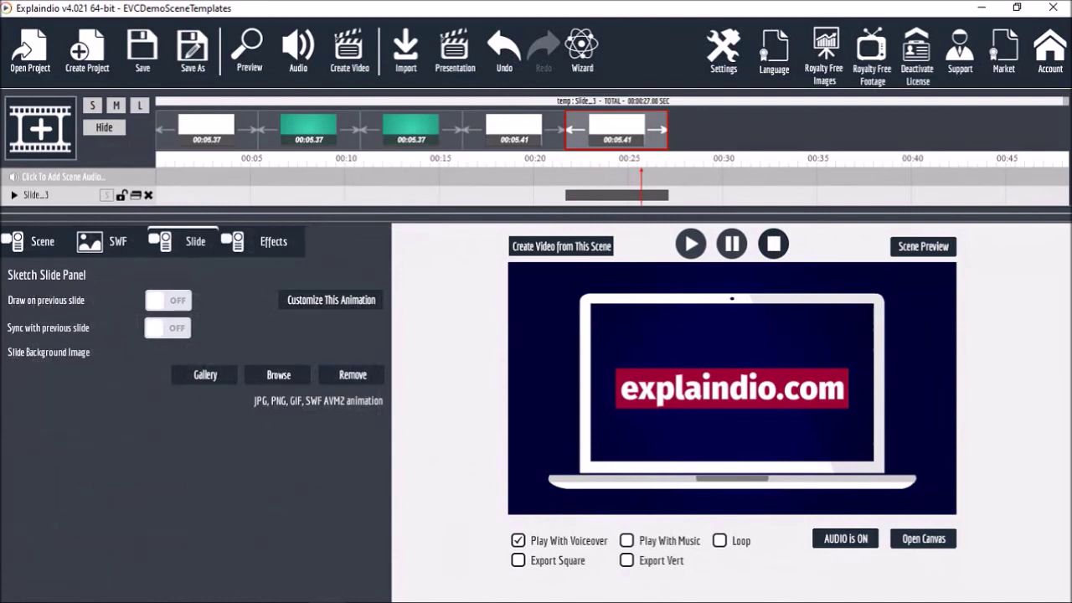